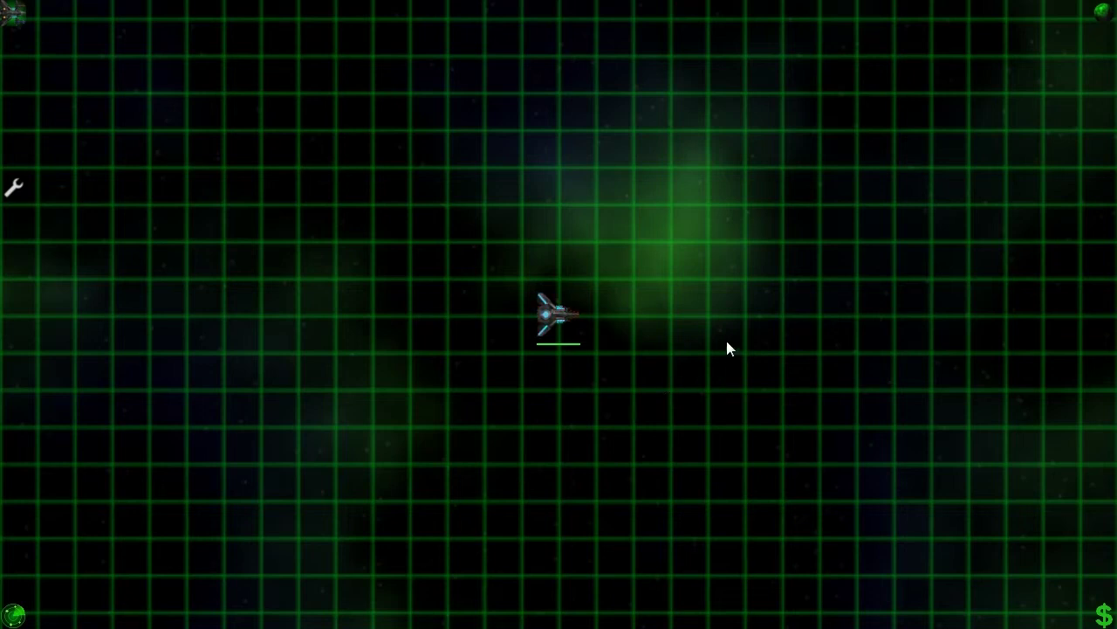
Step: Open the unit list, sandbox editing tools, radar overview and bot catalogue
{"action": "left_click", "coordinate": [23, 19]}
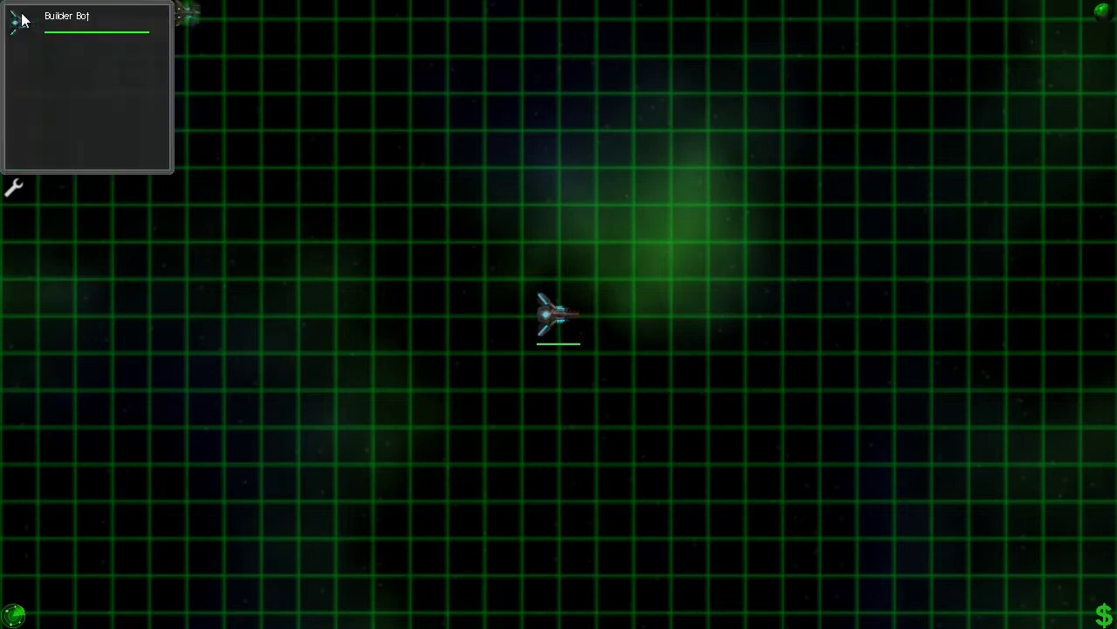
{"action": "left_click", "coordinate": [13, 190]}
{"action": "left_click", "coordinate": [14, 616]}
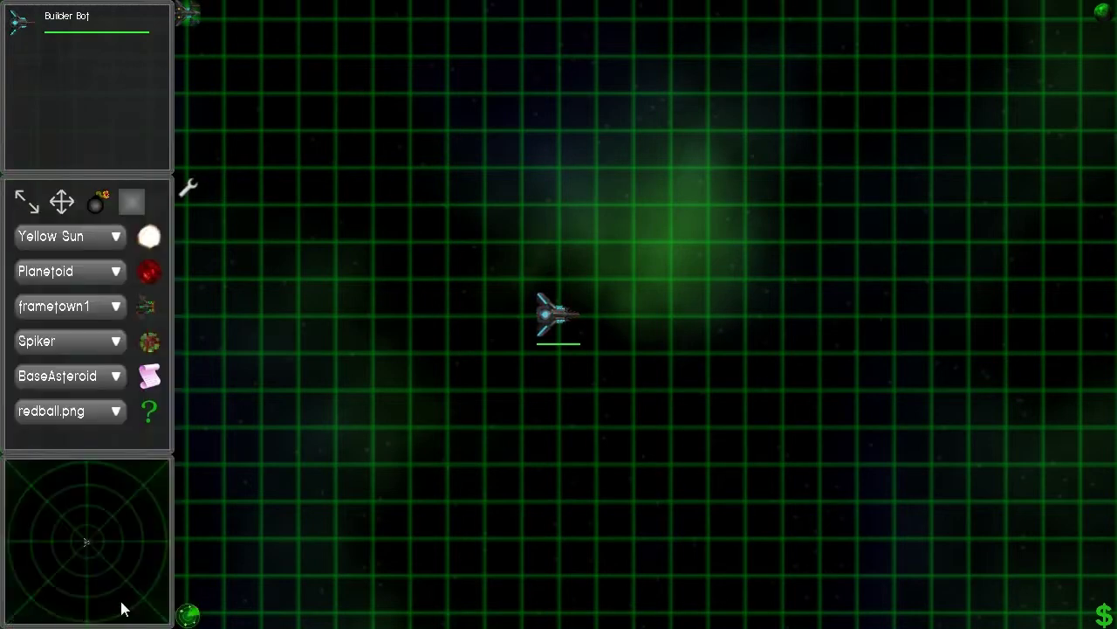
{"action": "left_click", "coordinate": [1106, 615]}
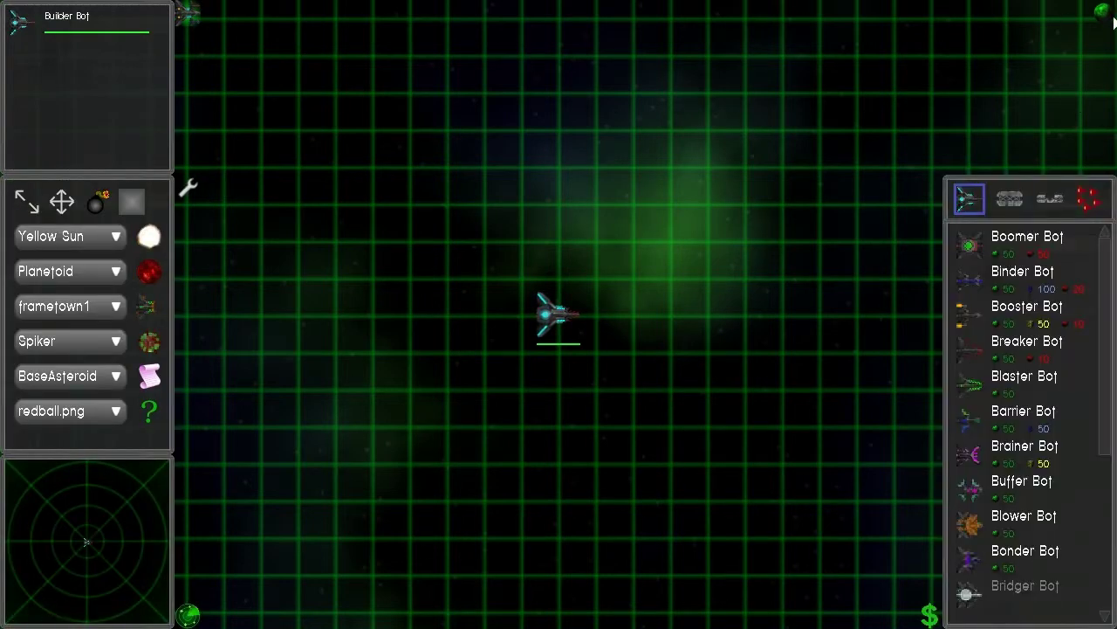
Step: Briefly show the resource stock, then place a Booster Bot above the Builder Bot
{"action": "left_click", "coordinate": [1102, 12]}
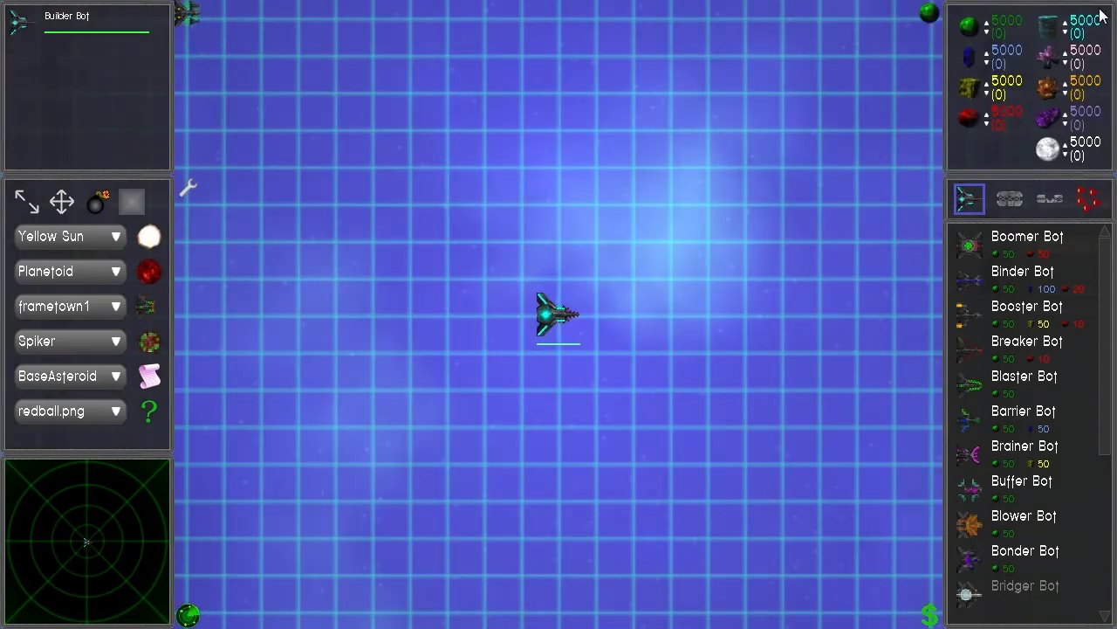
{"action": "left_click", "coordinate": [930, 10]}
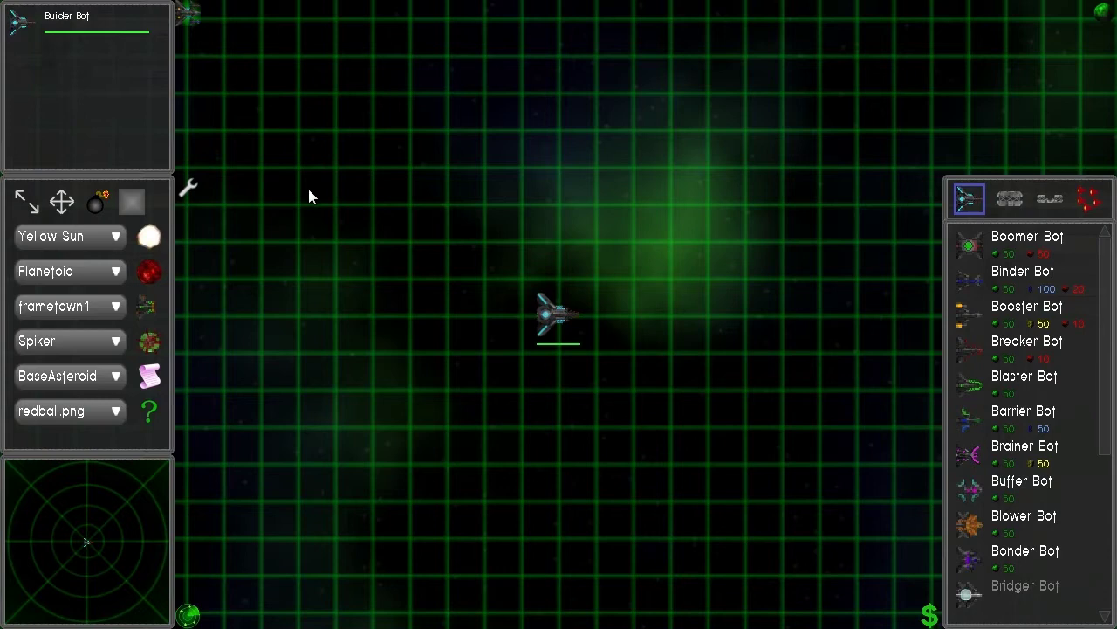
{"action": "left_click", "coordinate": [967, 324]}
{"action": "left_click", "coordinate": [659, 179]}
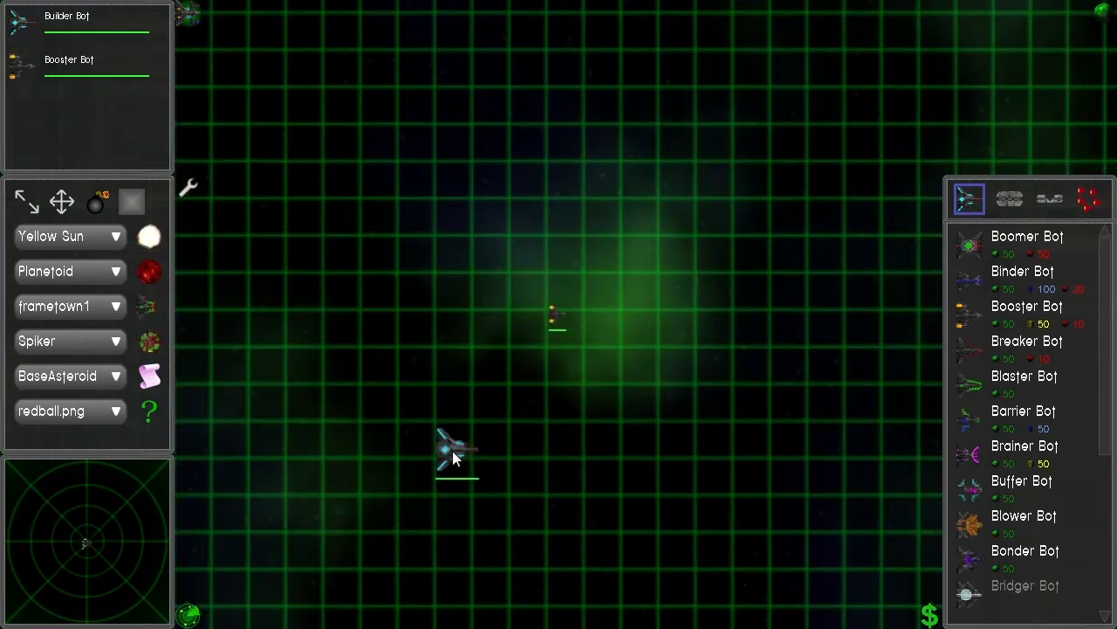
Step: Place a Connect Frame in the upper left and attach an X Connect beside it
{"action": "left_click", "coordinate": [453, 450]}
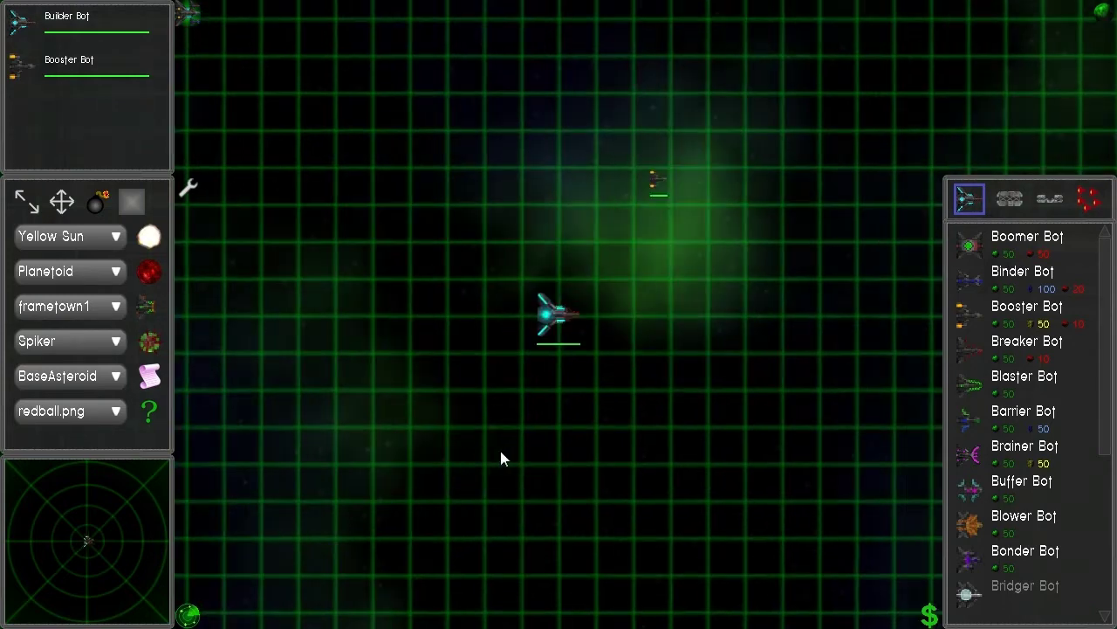
{"action": "left_click", "coordinate": [1009, 199]}
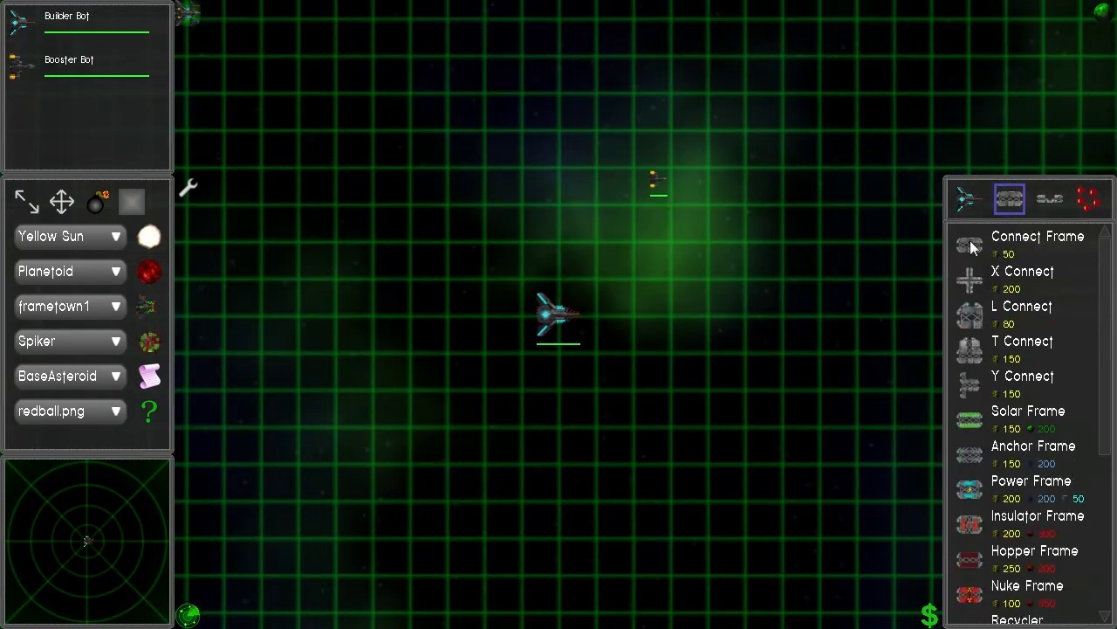
{"action": "left_click", "coordinate": [970, 244]}
{"action": "left_click", "coordinate": [522, 123]}
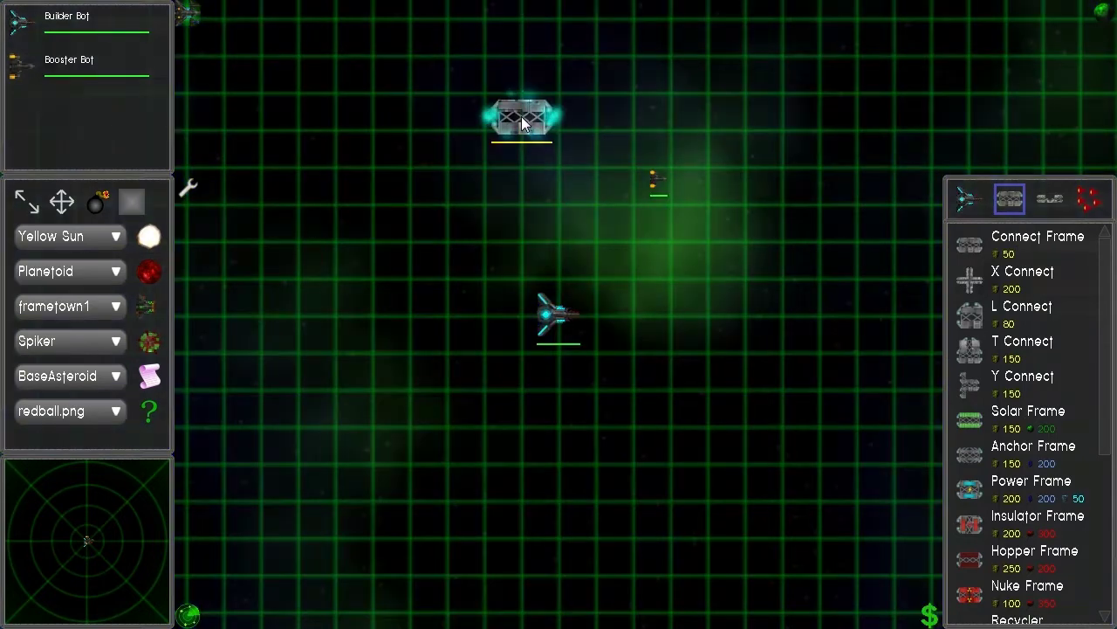
{"action": "left_click", "coordinate": [972, 279]}
{"action": "left_click", "coordinate": [419, 121]}
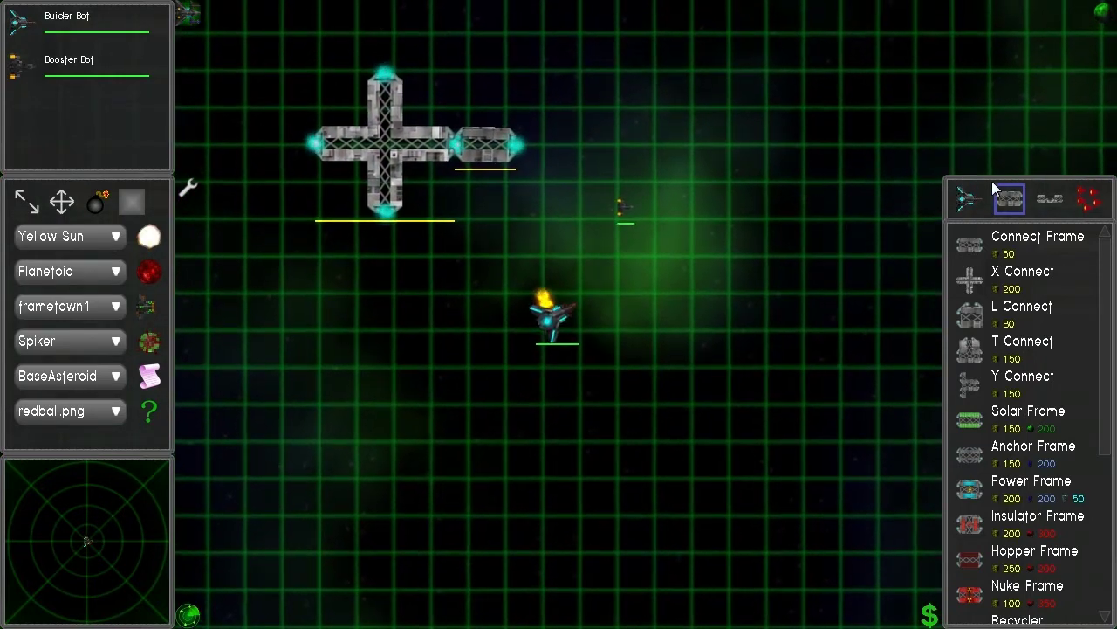
{"action": "left_click", "coordinate": [1053, 202]}
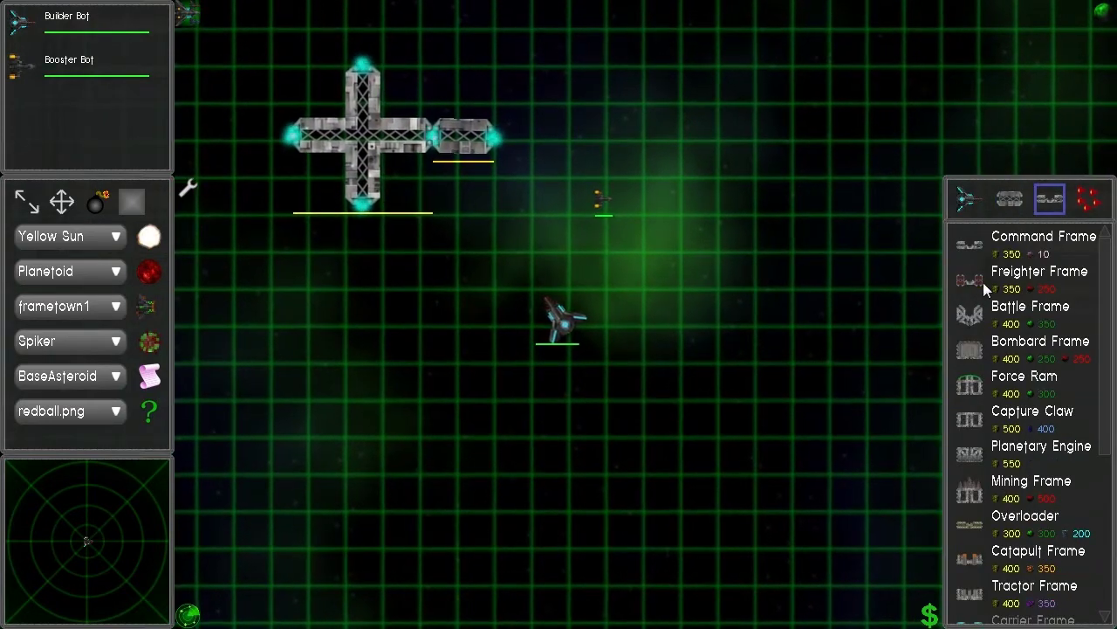
Step: Wrap a Command Frame around the Builder Bot and fit two Booster Bots onto it
{"action": "left_click_drag", "start_coordinate": [968, 253], "coordinate": [568, 377]}
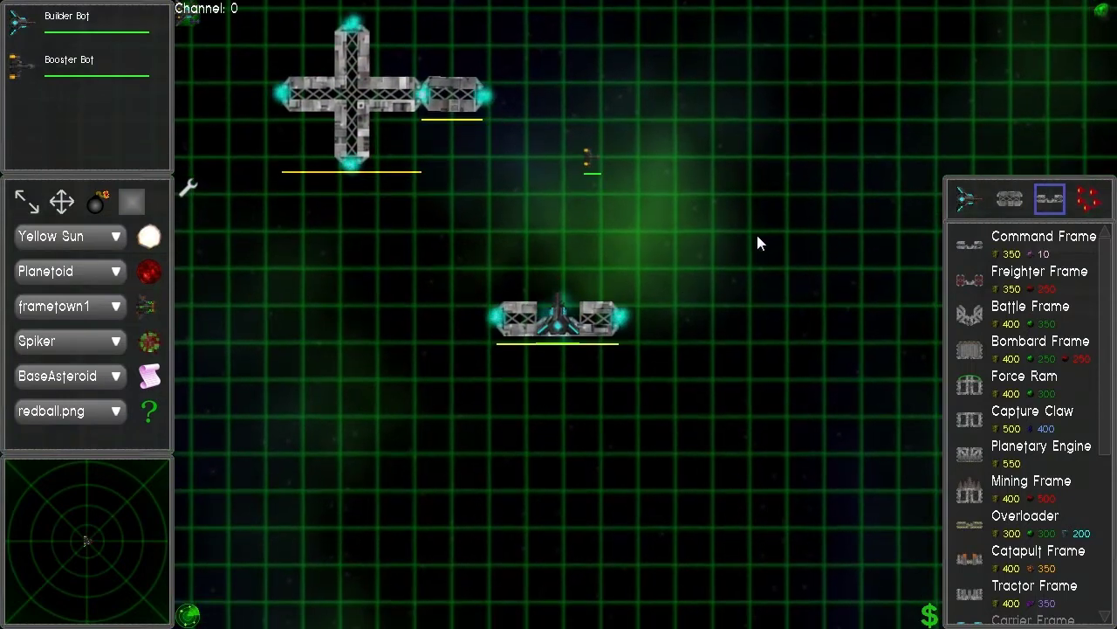
{"action": "left_click", "coordinate": [967, 200]}
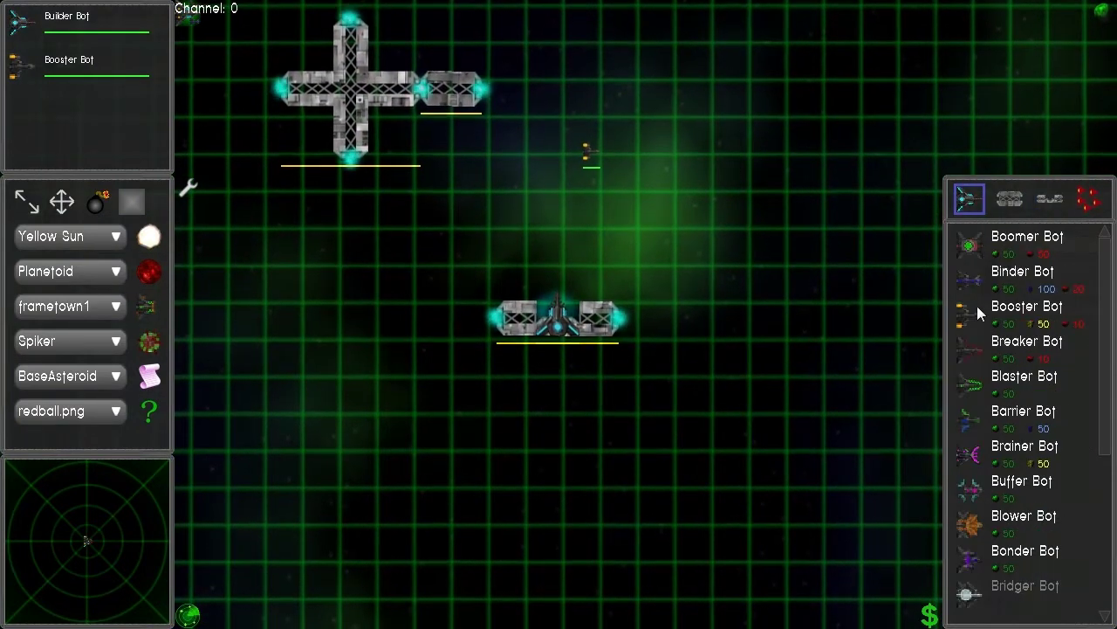
{"action": "mouse_move", "coordinate": [977, 306]}
{"action": "left_mouse_down"}
{"action": "mouse_move", "coordinate": [609, 358]}
{"action": "mouse_move", "coordinate": [627, 318]}
{"action": "left_mouse_up"}
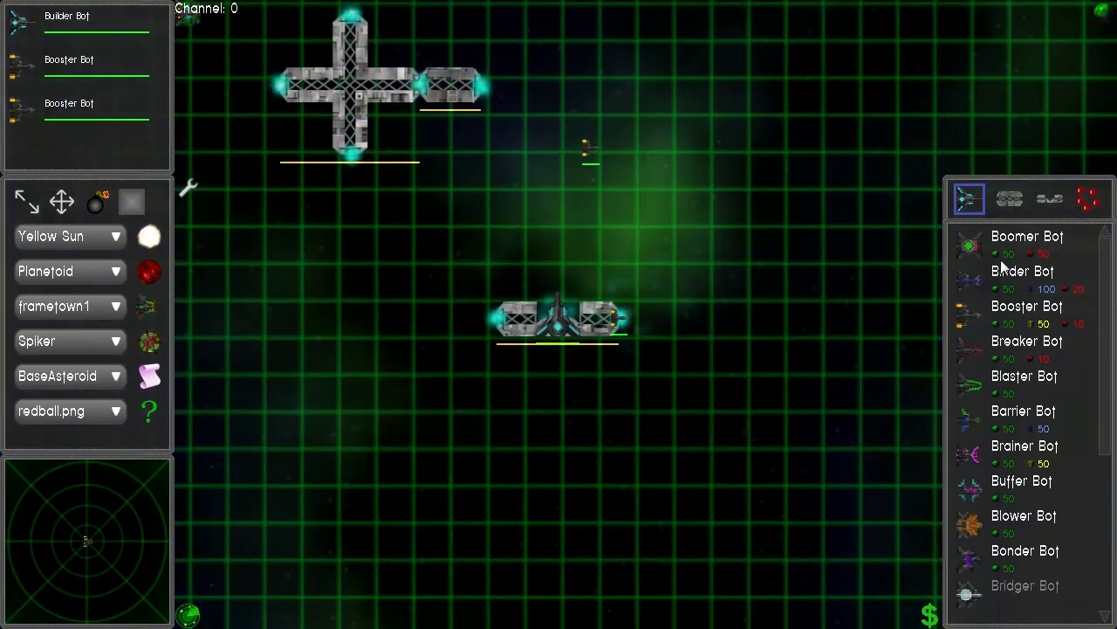
{"action": "left_click_drag", "start_coordinate": [963, 321], "coordinate": [495, 318]}
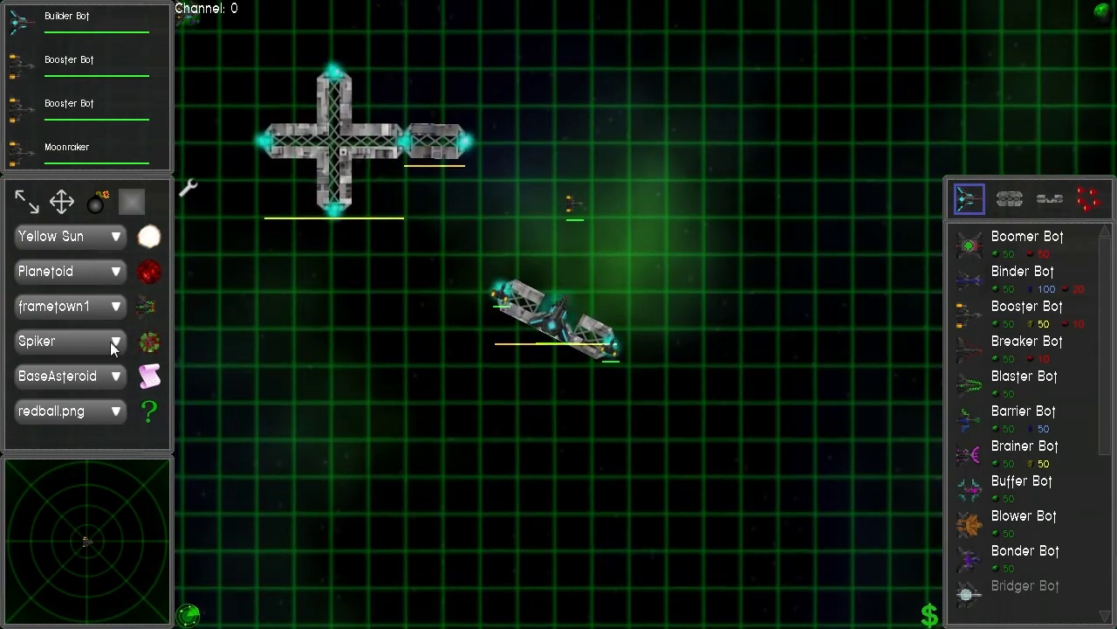
Step: Place a yellow sun in the upper right, leaving the sun type unchanged
{"action": "left_click", "coordinate": [149, 236]}
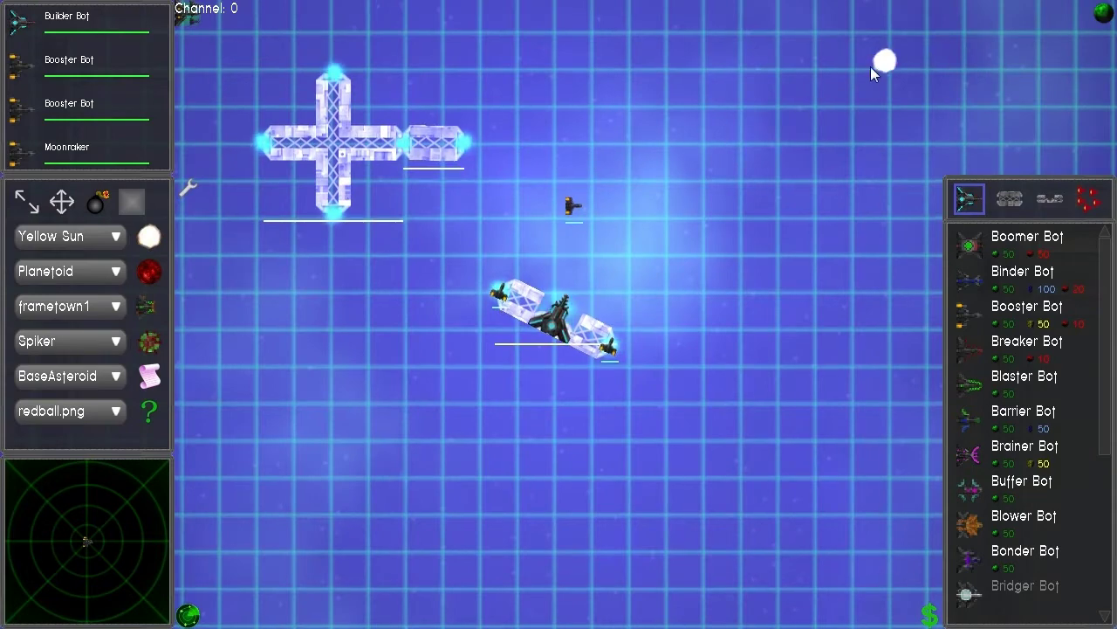
{"action": "left_click", "coordinate": [864, 75]}
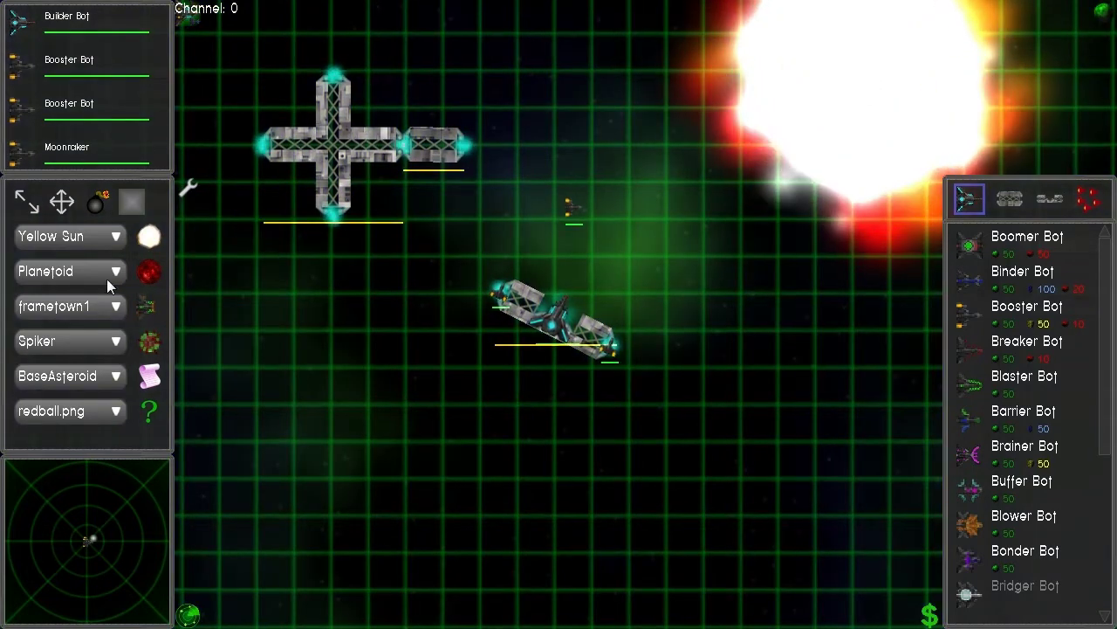
{"action": "left_click", "coordinate": [116, 239]}
{"action": "left_click", "coordinate": [113, 240]}
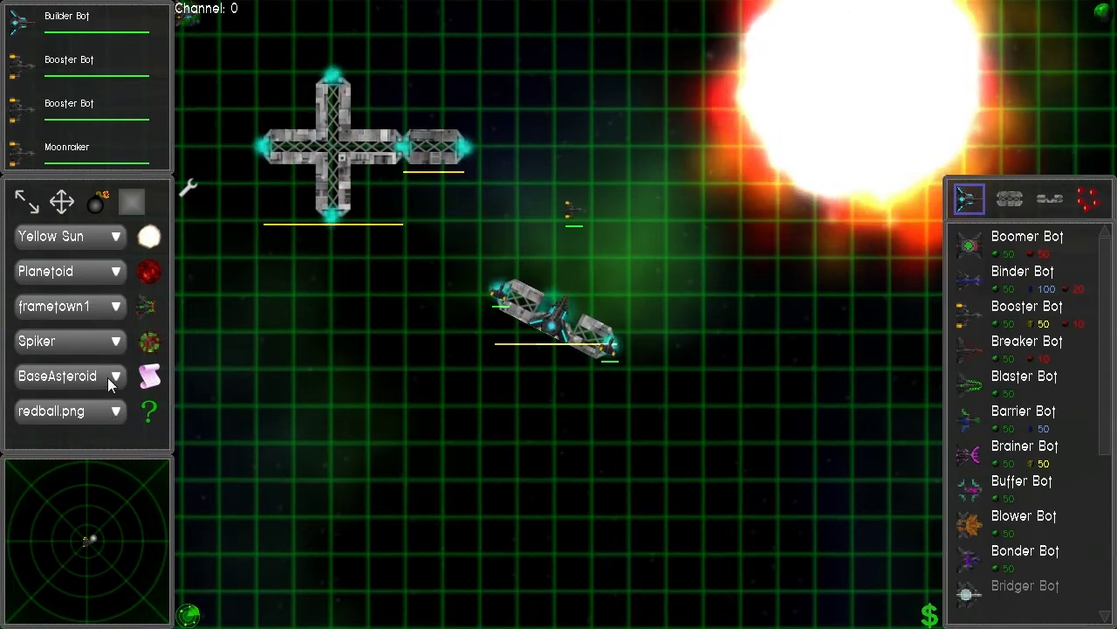
Step: Choose the saved Miner design and drop the Miner ship in the lower right
{"action": "left_click", "coordinate": [107, 377]}
{"action": "left_click_drag", "start_coordinate": [110, 465], "coordinate": [122, 565]}
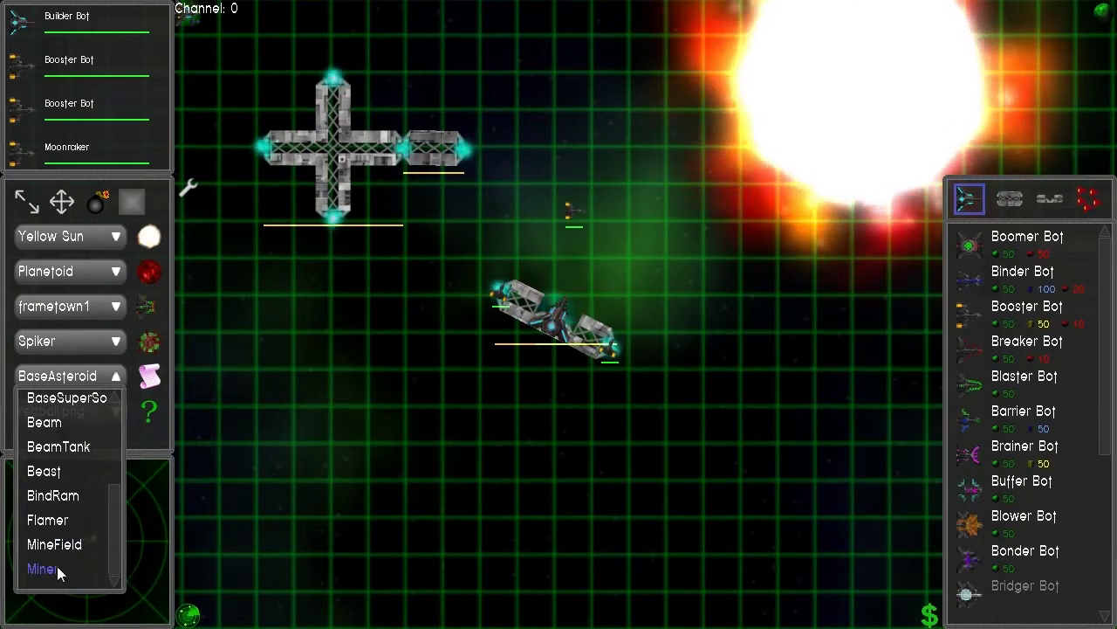
{"action": "left_click", "coordinate": [56, 568]}
{"action": "left_click", "coordinate": [149, 375]}
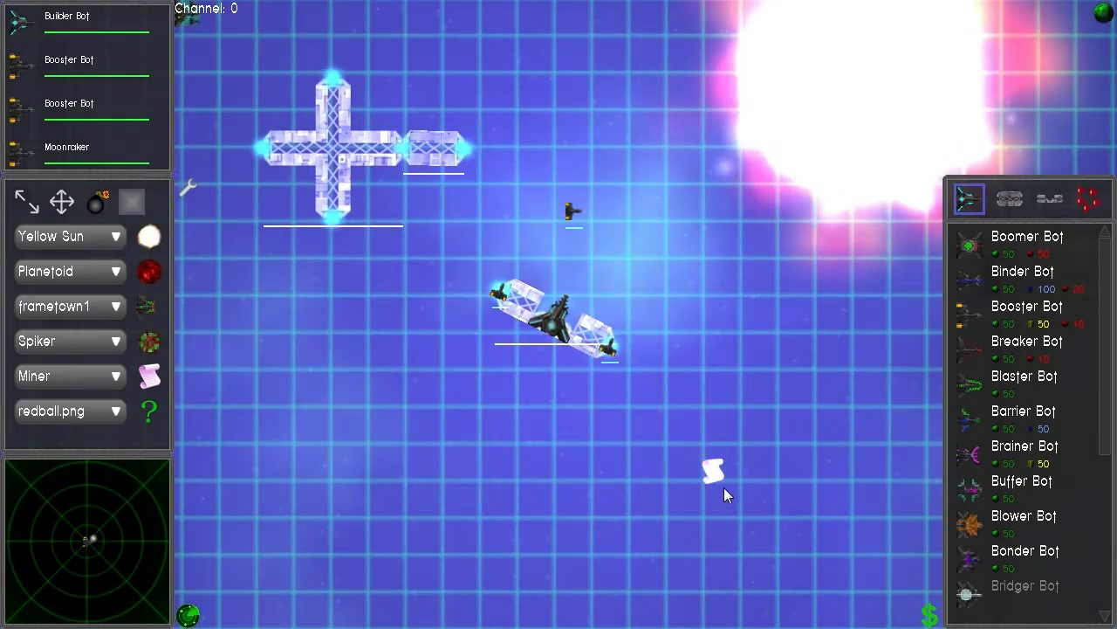
{"action": "left_click", "coordinate": [838, 522]}
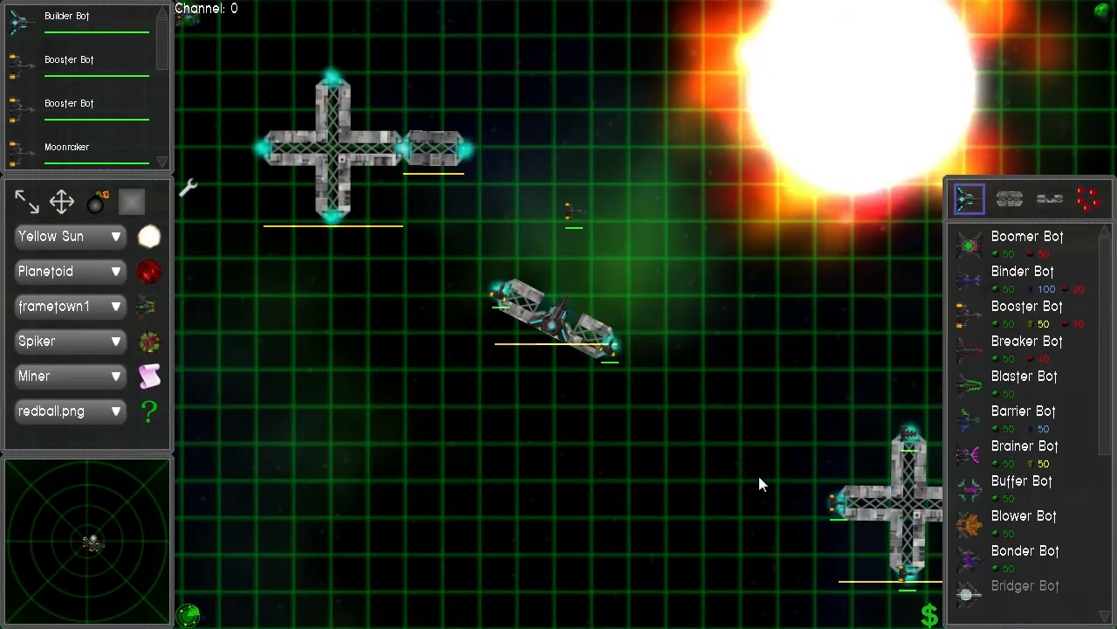
{"action": "scroll", "coordinate": [758, 486], "scroll_direction": "down", "scroll_amount": 3}
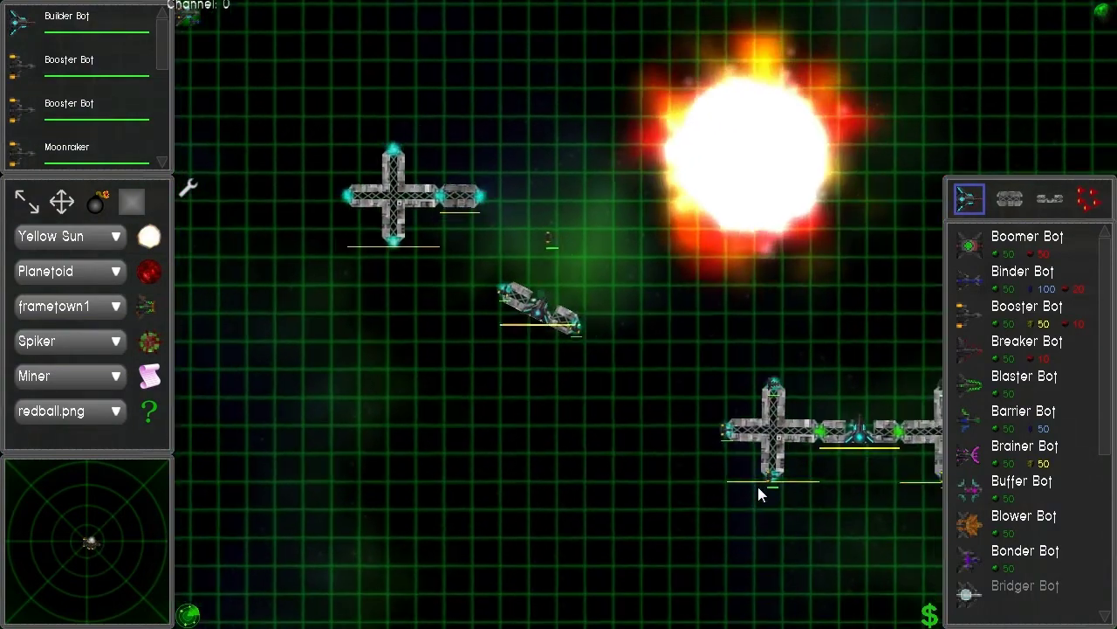
{"action": "scroll", "coordinate": [582, 327], "scroll_direction": "down", "scroll_amount": 1}
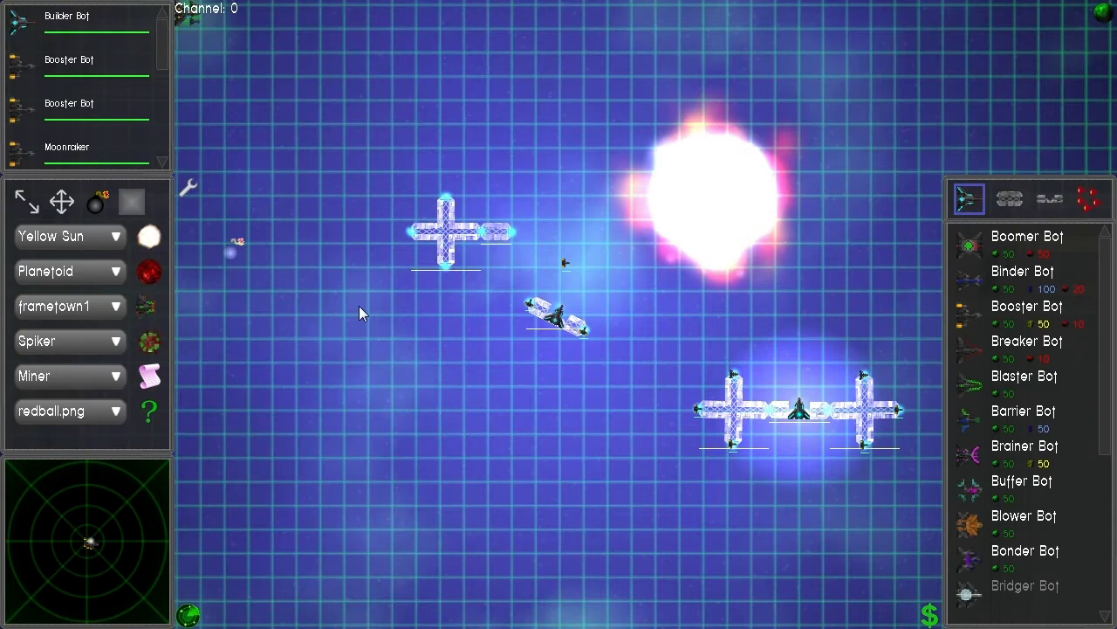
Step: Delete the X Connect cross and switch to the select tool
{"action": "left_click", "coordinate": [451, 227]}
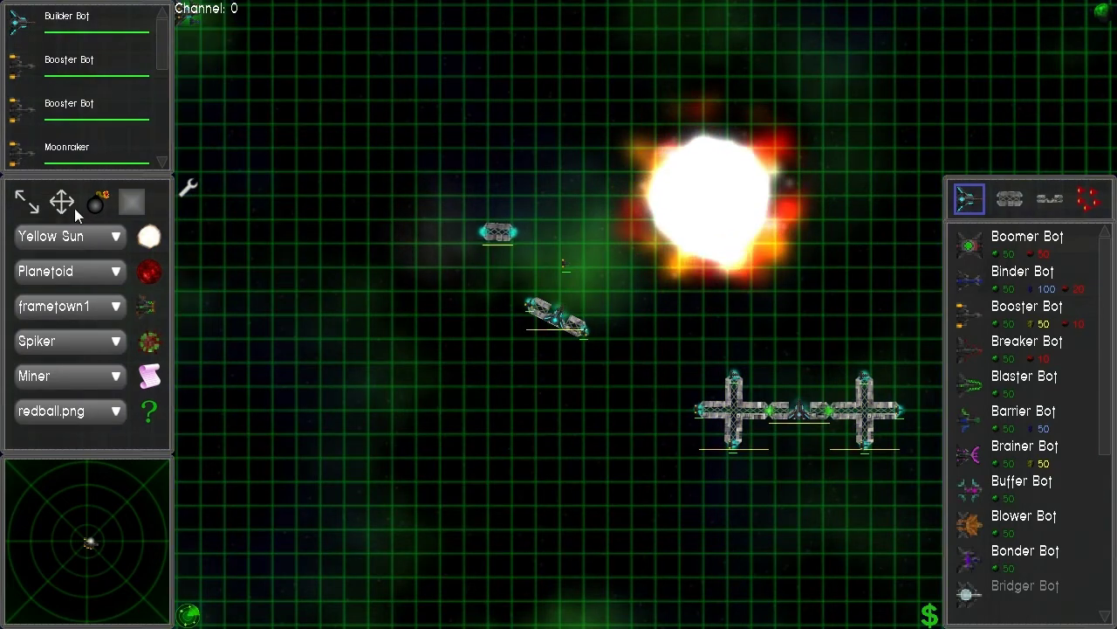
{"action": "left_click", "coordinate": [28, 203]}
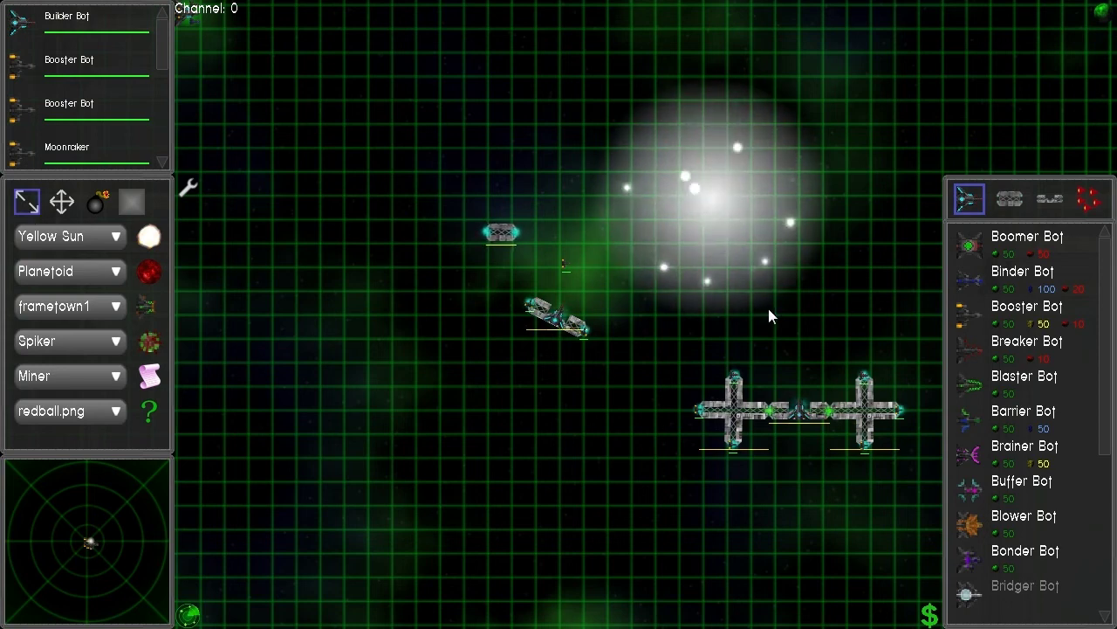
Step: Move the yellow sun up-right, then browse the weapon and frame catalogues back to bots
{"action": "key", "text": "m"}
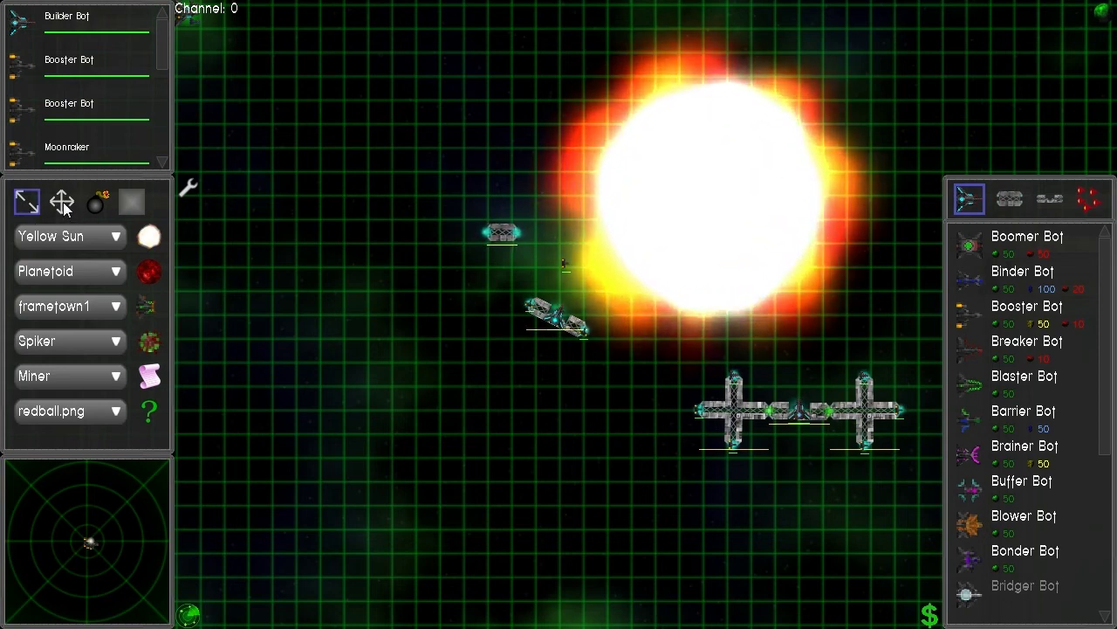
{"action": "left_click_drag", "start_coordinate": [690, 214], "coordinate": [779, 183]}
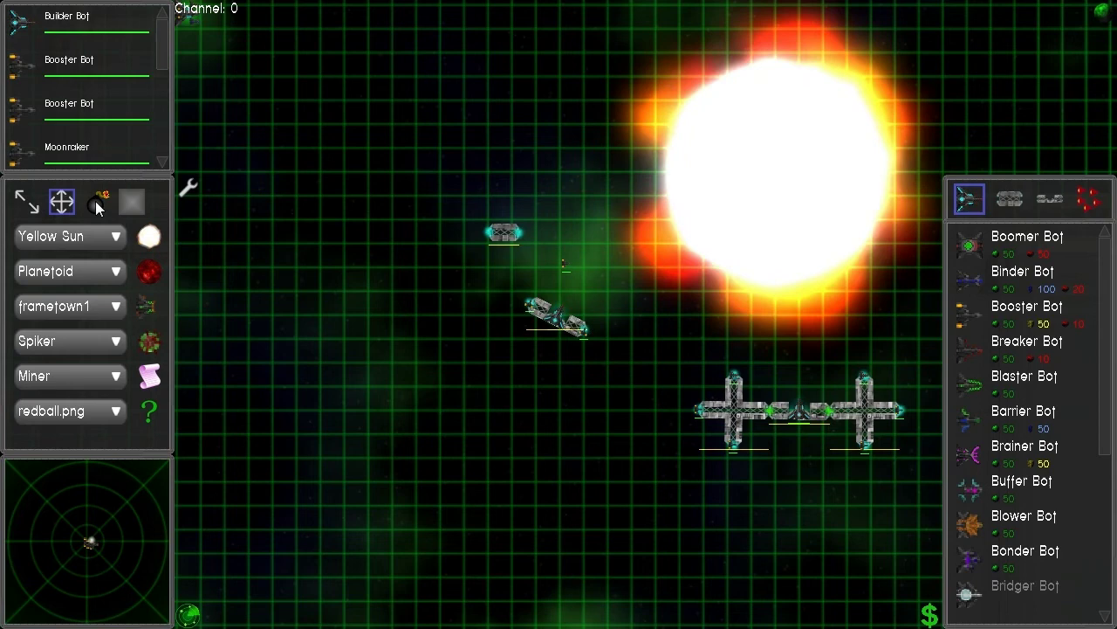
{"action": "left_click", "coordinate": [1088, 201]}
{"action": "left_click", "coordinate": [1052, 199]}
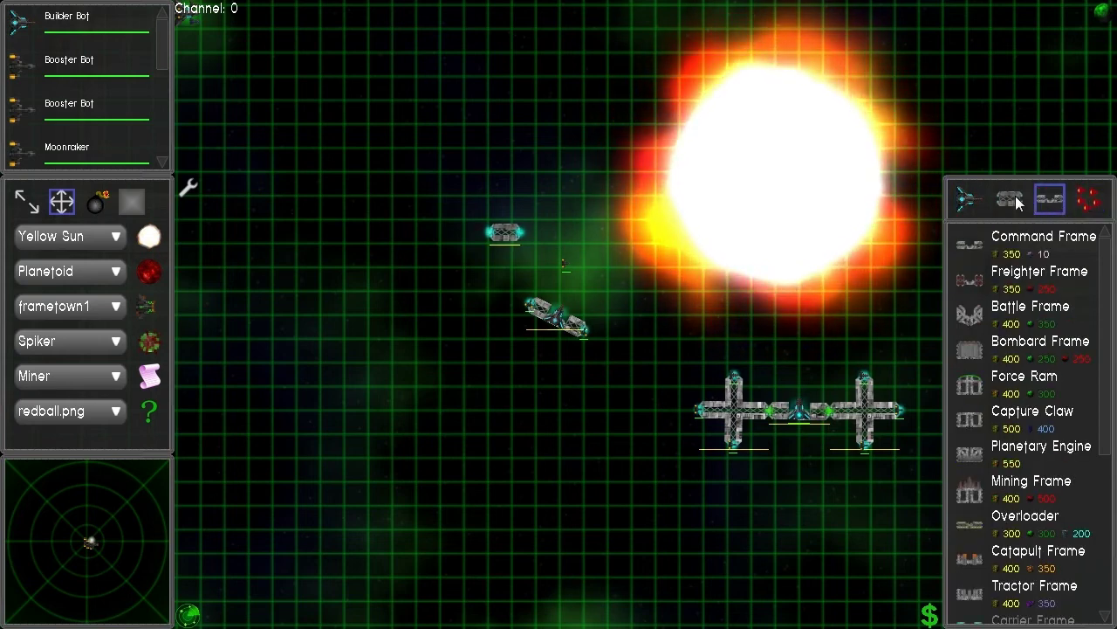
{"action": "left_click", "coordinate": [1002, 200]}
{"action": "left_click", "coordinate": [968, 199]}
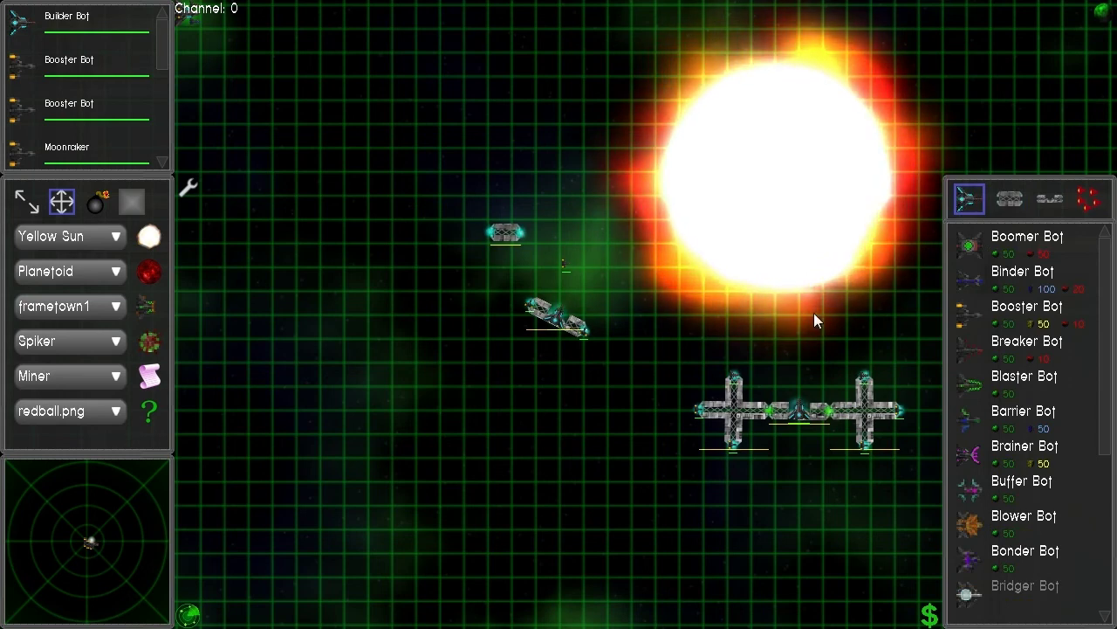